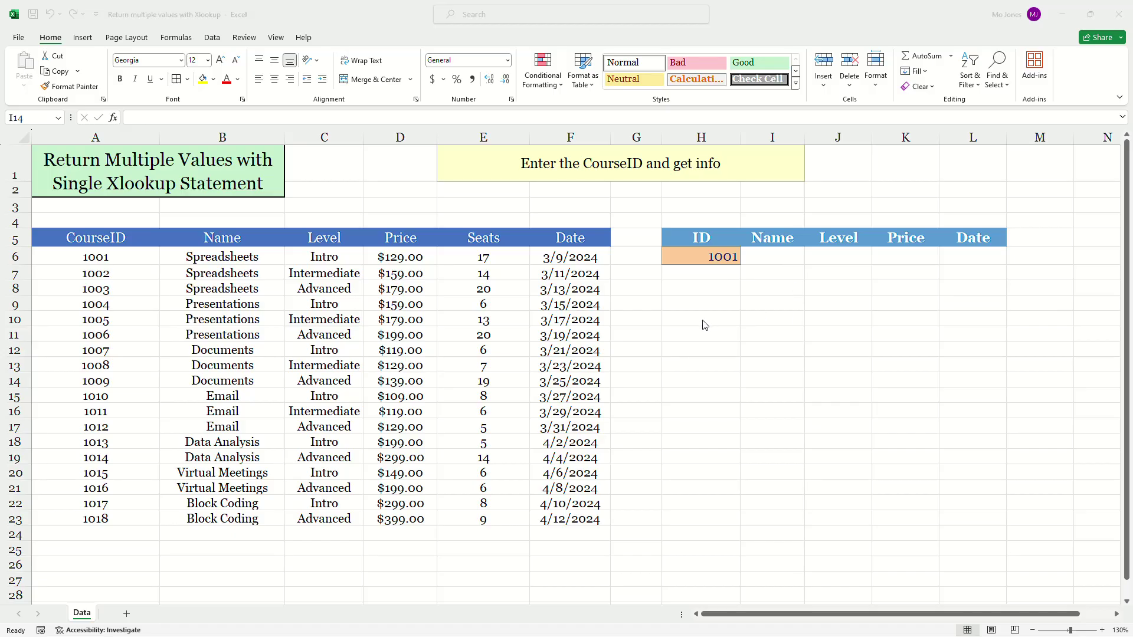
Step: Review the course table from CourseID 1001 down to the last course, Block Coding
click(263, 291)
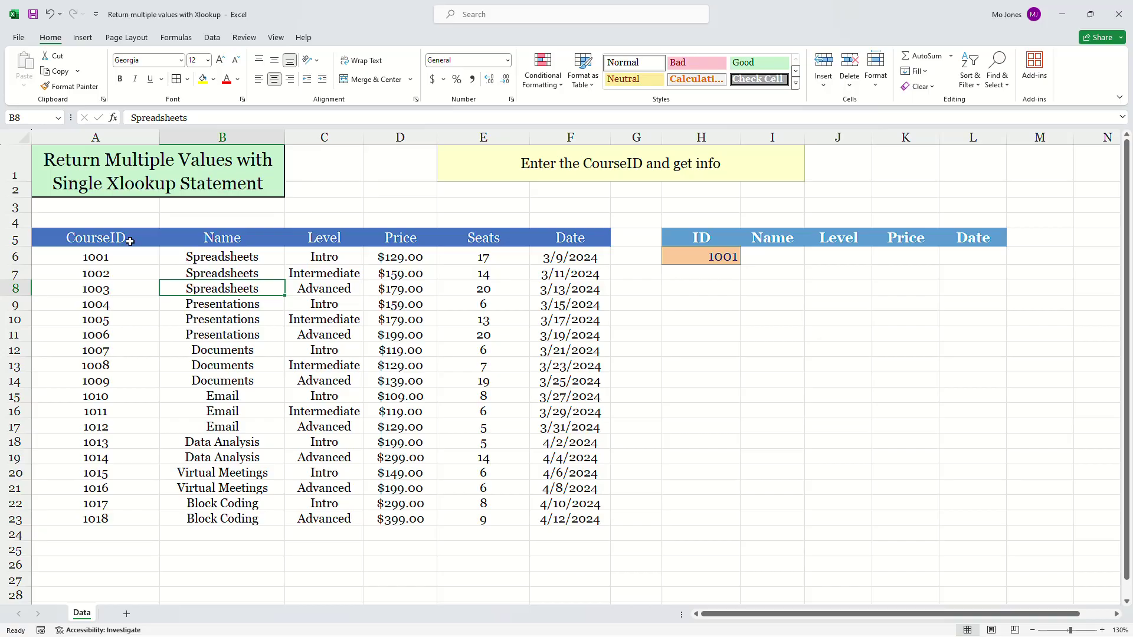
click(127, 258)
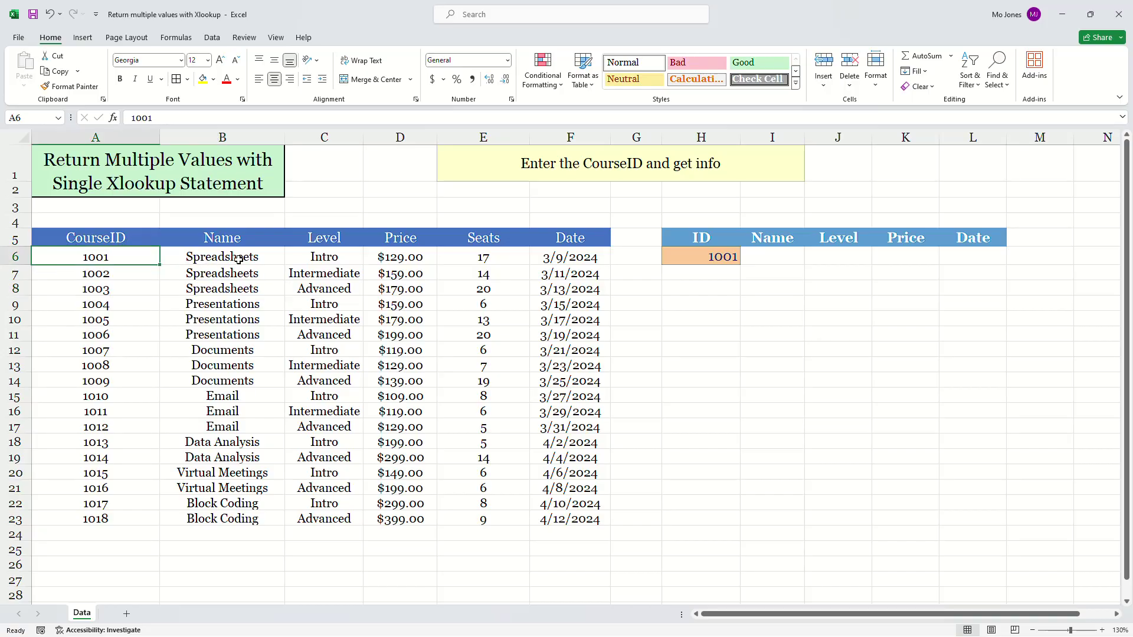
key(Right)
click(237, 362)
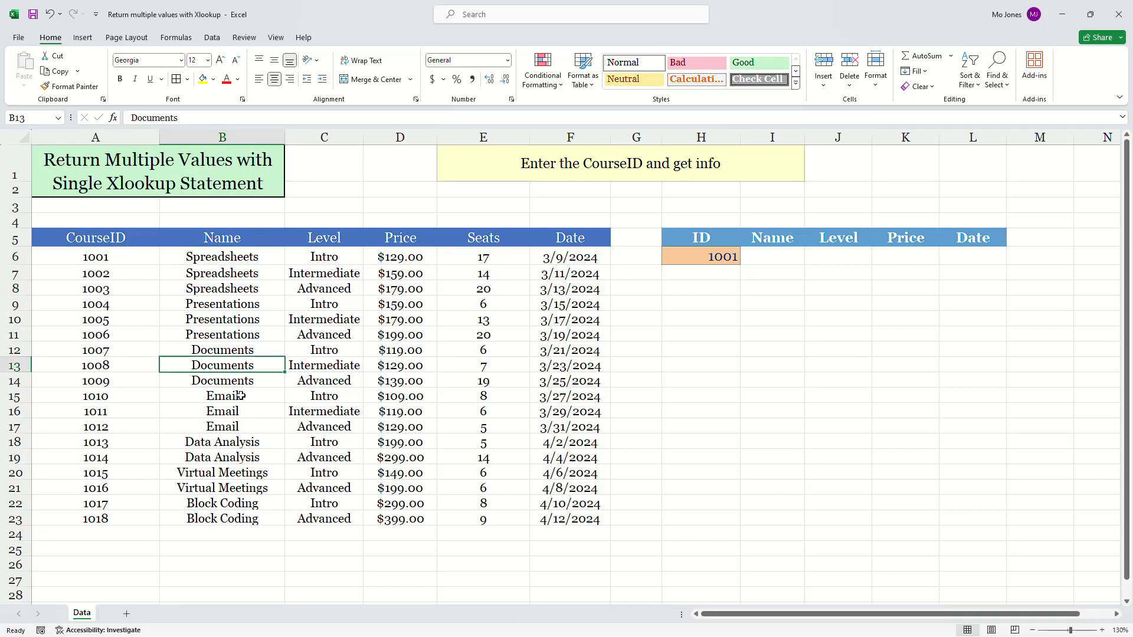
click(239, 395)
click(234, 445)
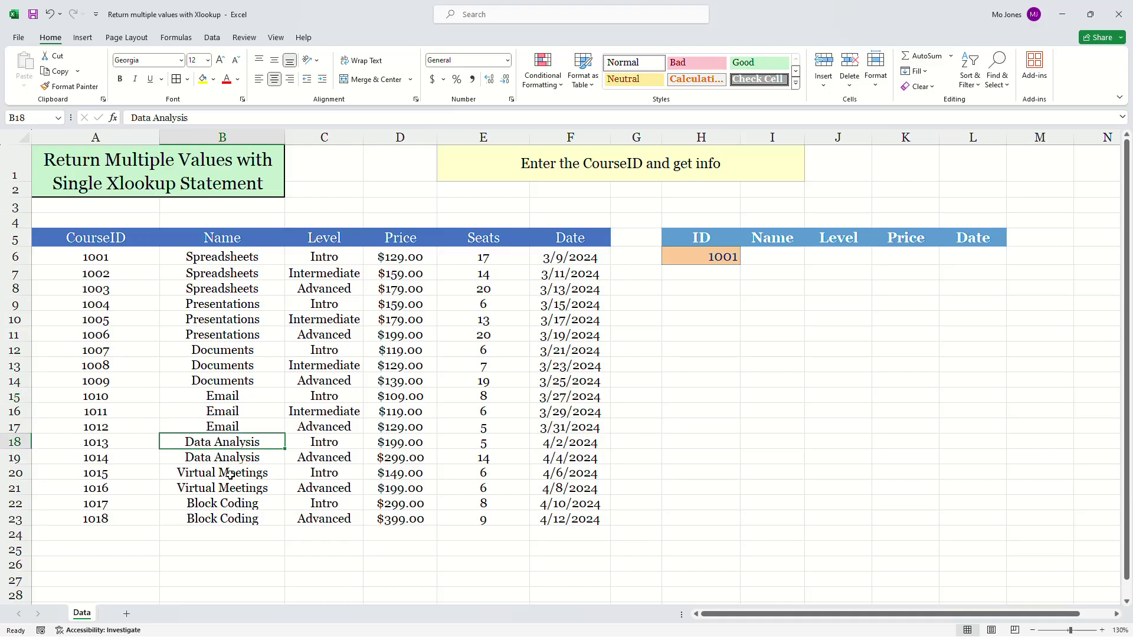
click(230, 487)
click(233, 513)
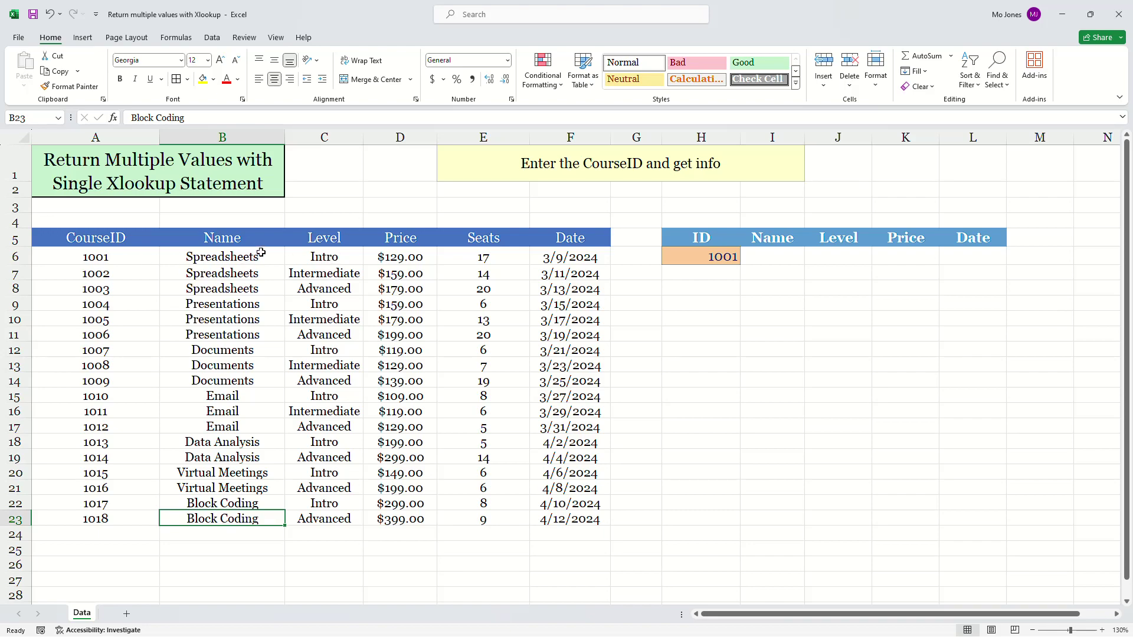
Step: Inspect the first course's Level and Price, and select ranges across the table and kiosk area
click(339, 256)
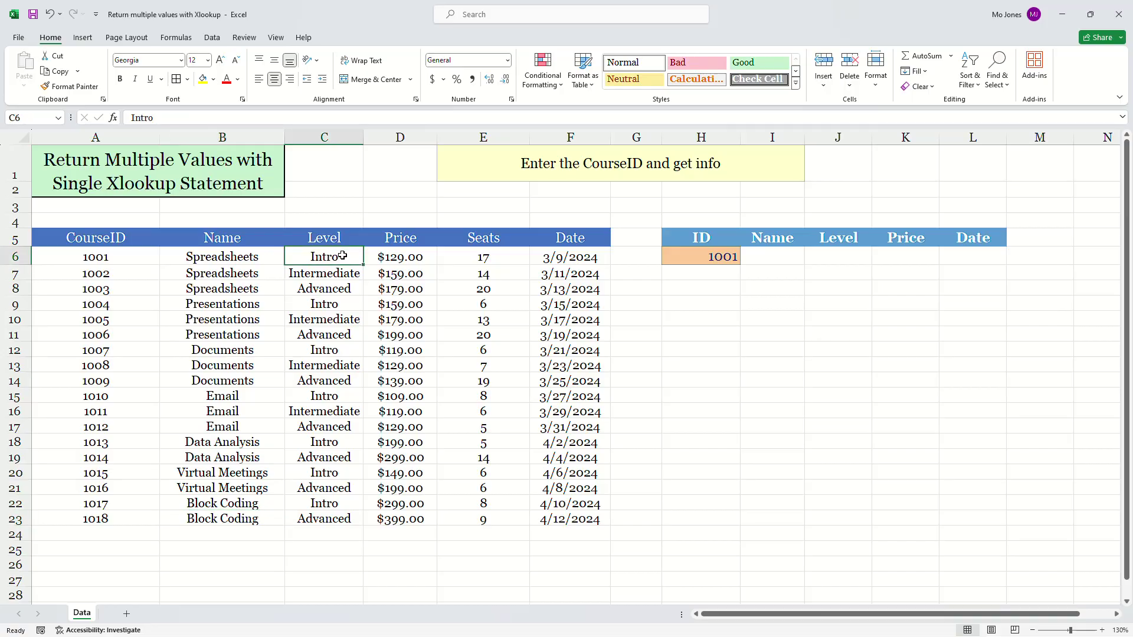
click(417, 257)
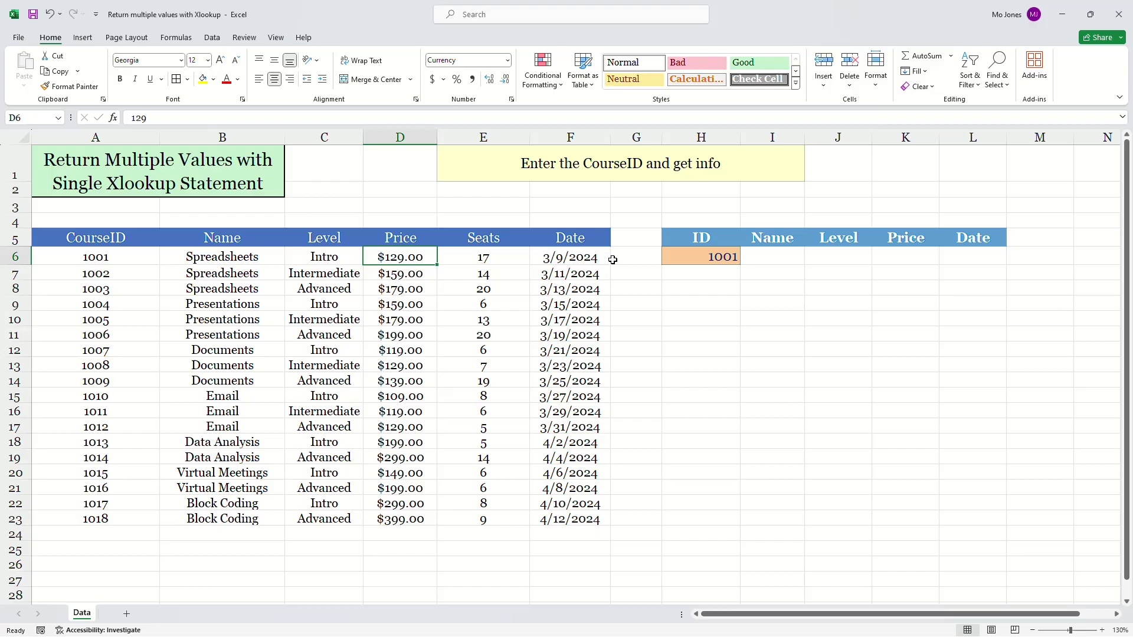
drag(61, 223, 577, 510)
drag(597, 229, 87, 525)
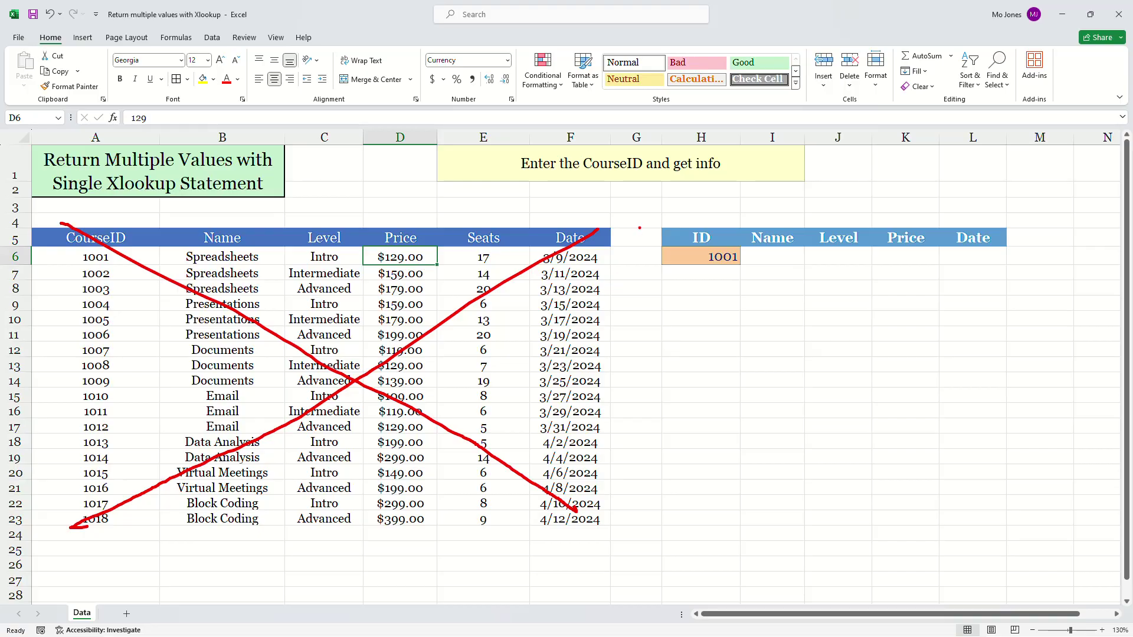
mouse_move(644, 206)
mouse_down()
mouse_move(758, 264)
mouse_move(1031, 281)
mouse_up()
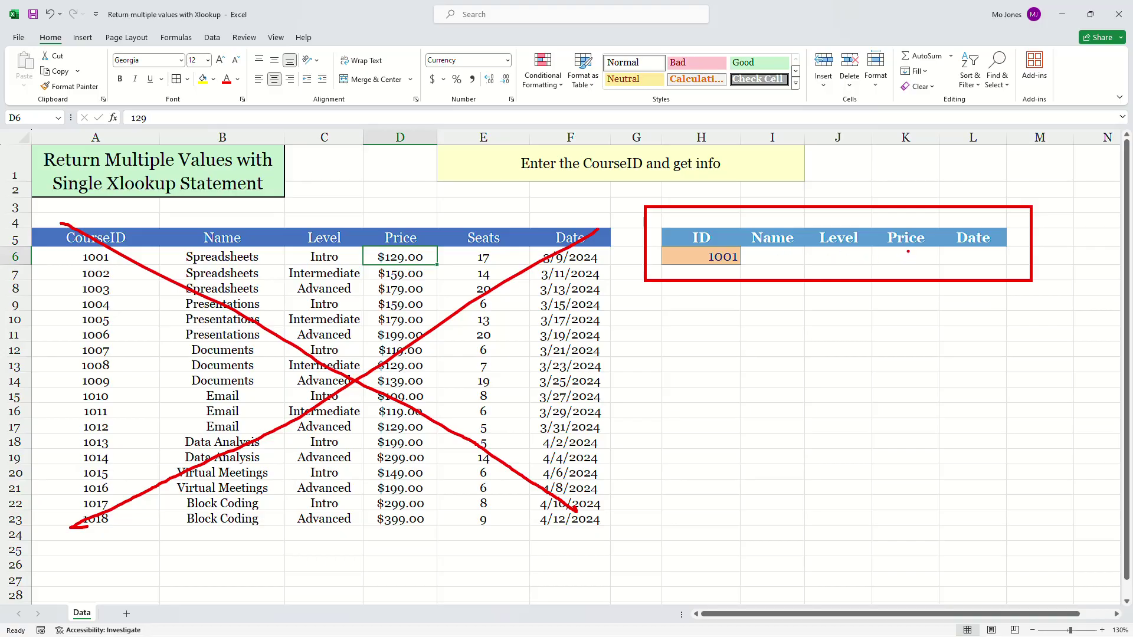
key(Escape)
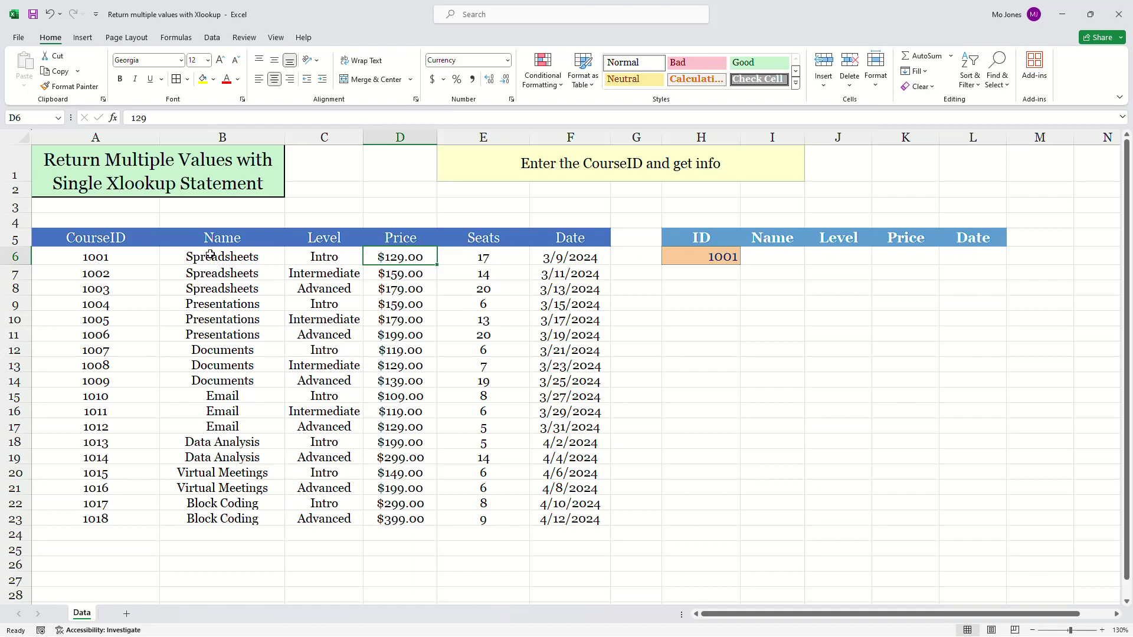
Step: In L6 under Date, insert an XLOOKUP function found by searching 'xlookup'
click(141, 260)
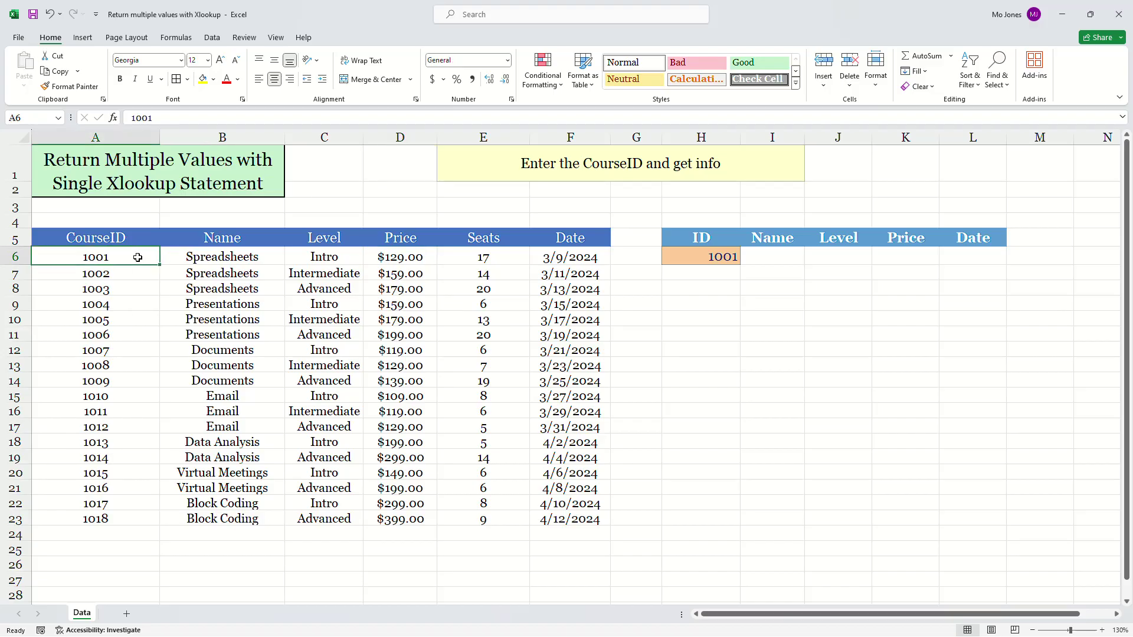
click(972, 254)
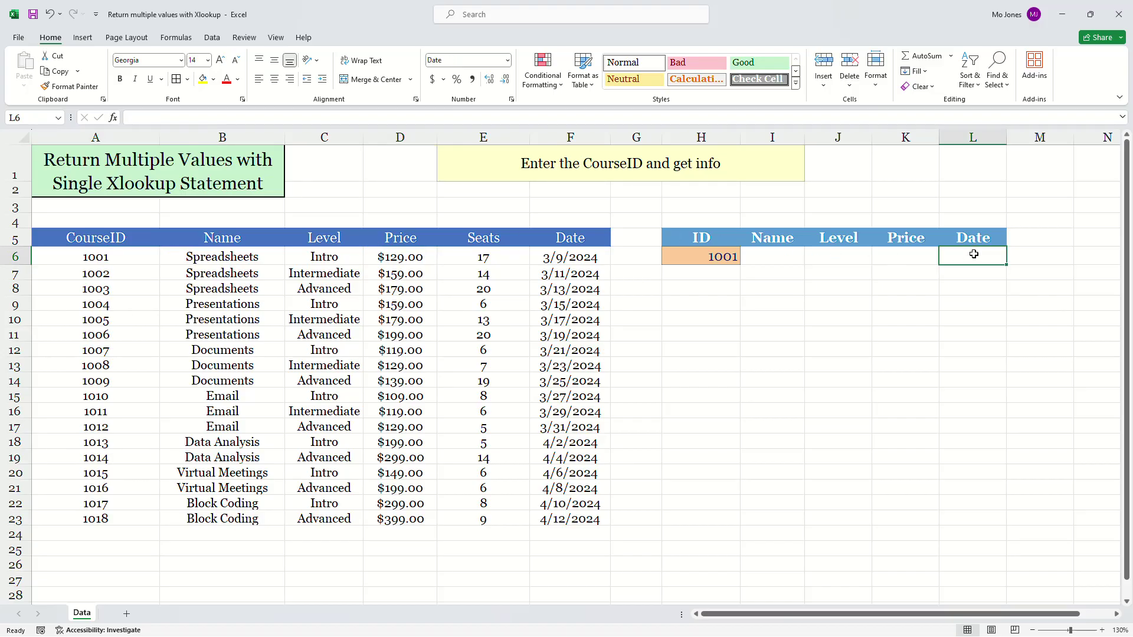
click(180, 38)
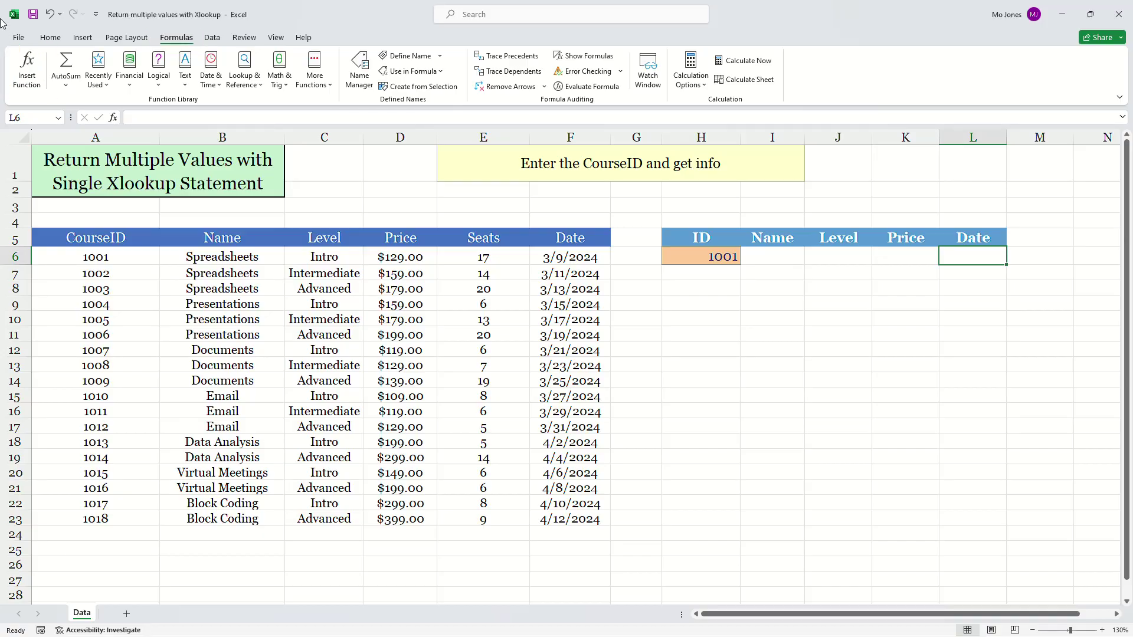
click(27, 68)
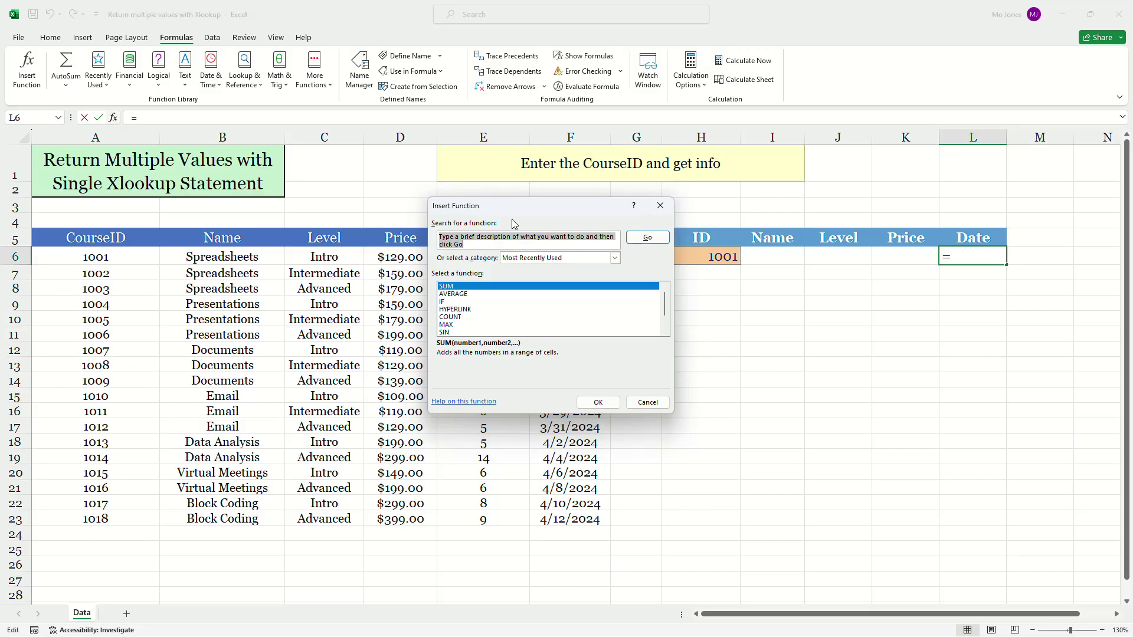
text(xl)
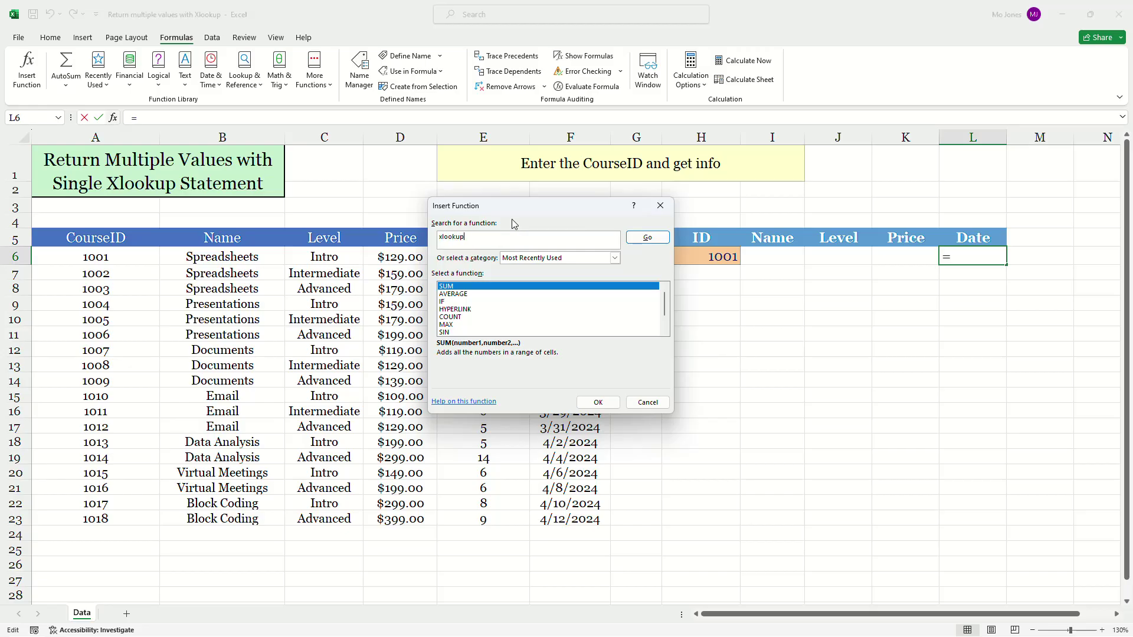
text(ookup)
click(647, 237)
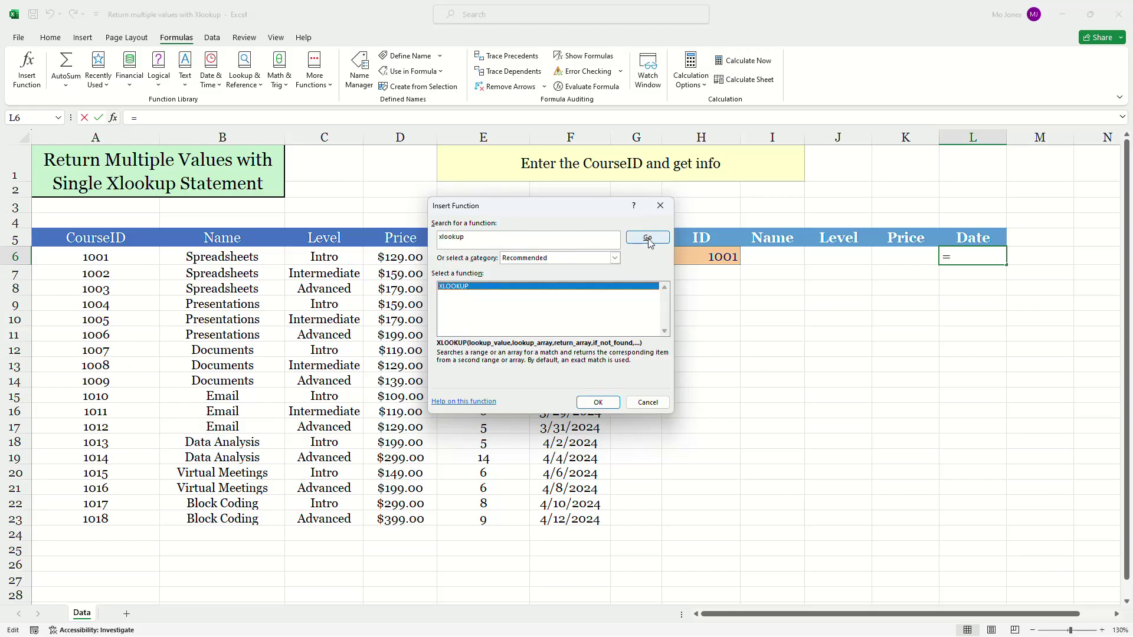
click(619, 403)
drag(646, 218, 855, 294)
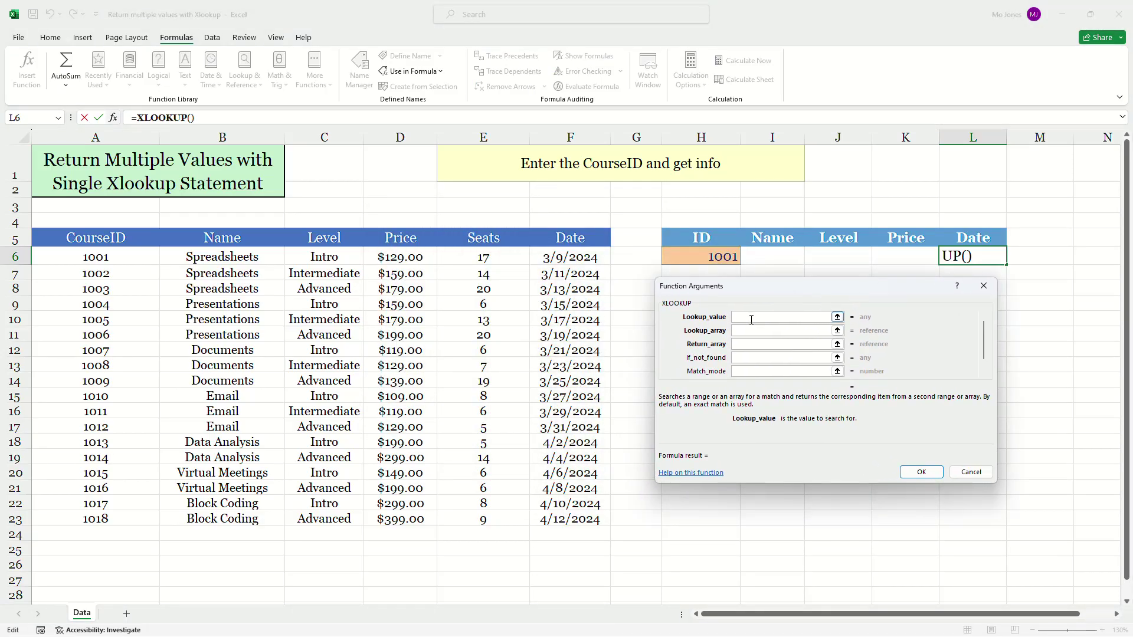
Step: Complete =XLOOKUP(H6,A6:A23,F6:F23) in L6, returning 3/9/2024 for CourseID 1001
click(702, 257)
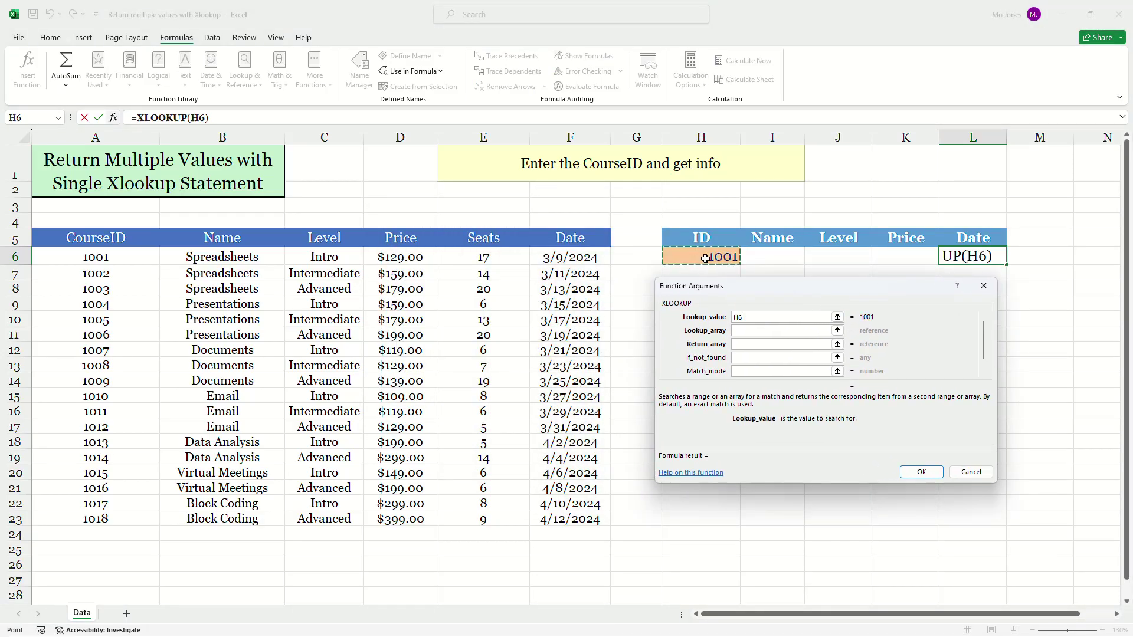
click(760, 330)
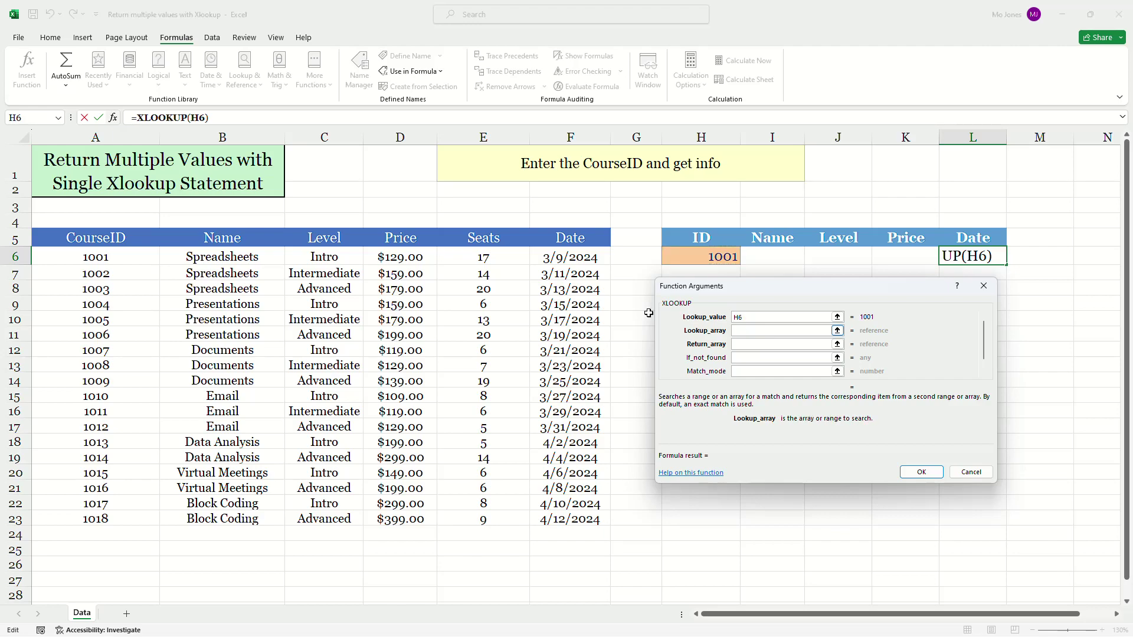
drag(124, 255, 136, 518)
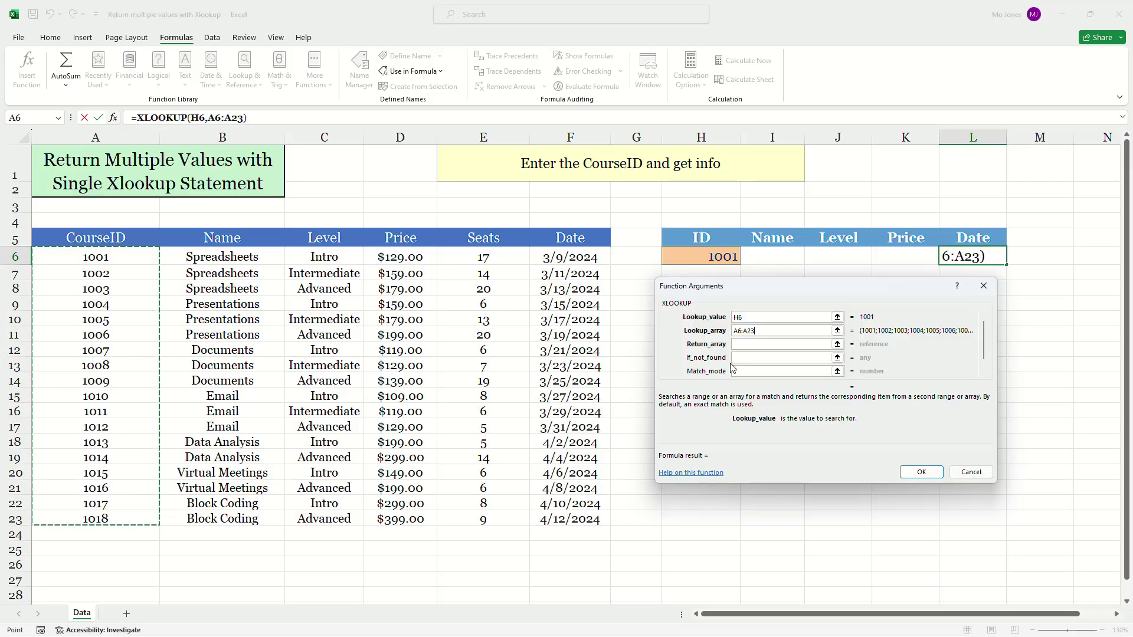
click(759, 344)
drag(580, 258, 568, 519)
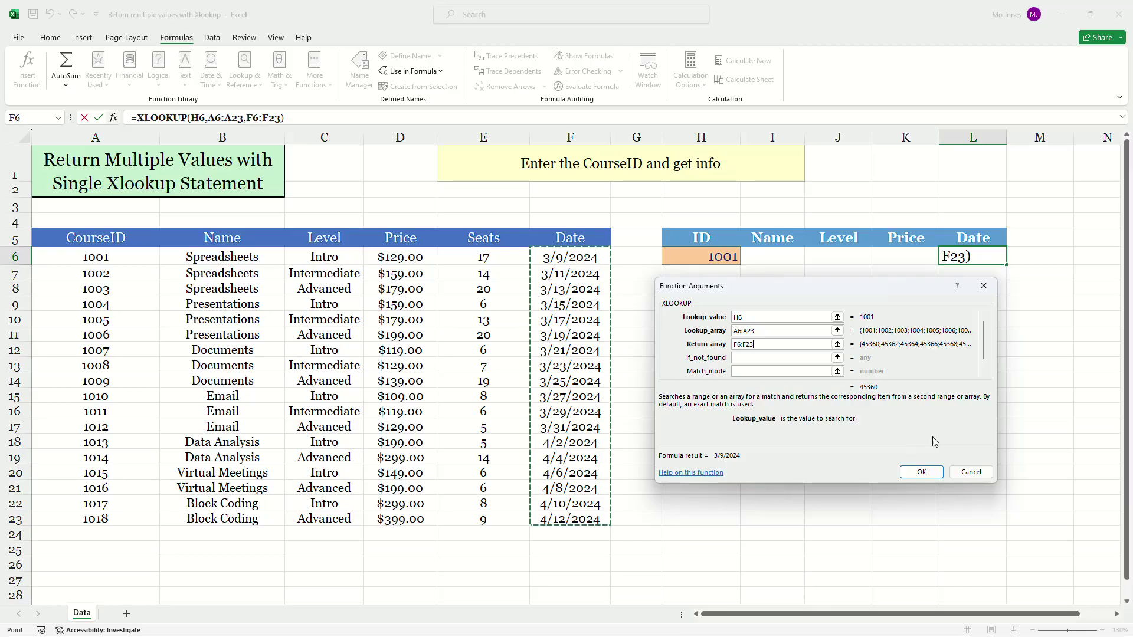
click(923, 472)
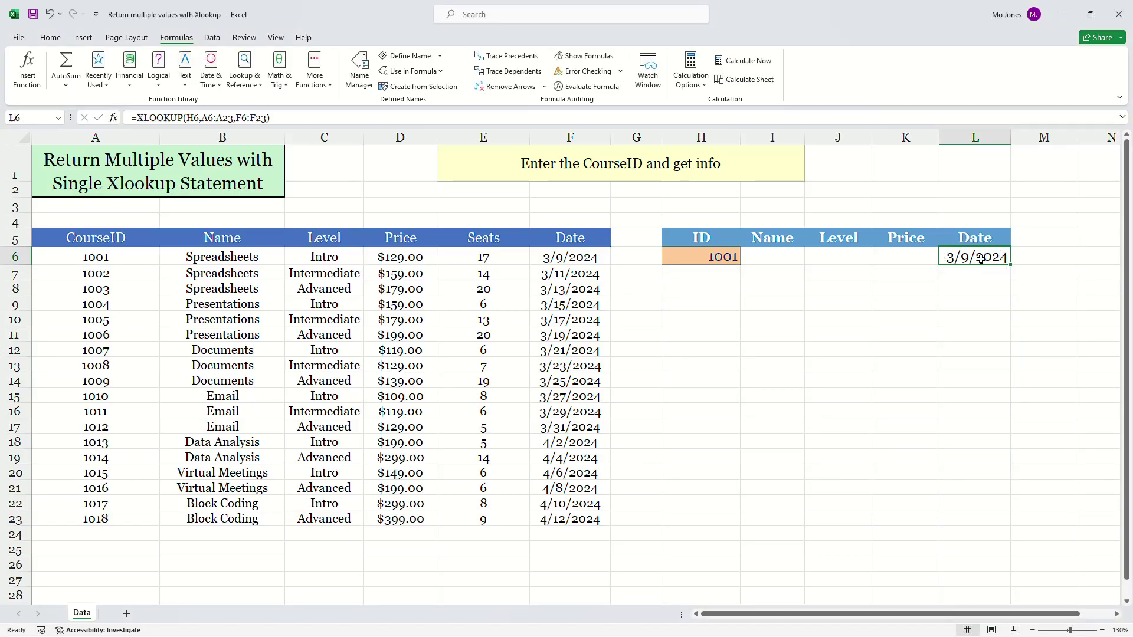
Step: Enter CourseID 1002 in H6 so the Date result becomes 3/11/2024, then select I6
click(707, 257)
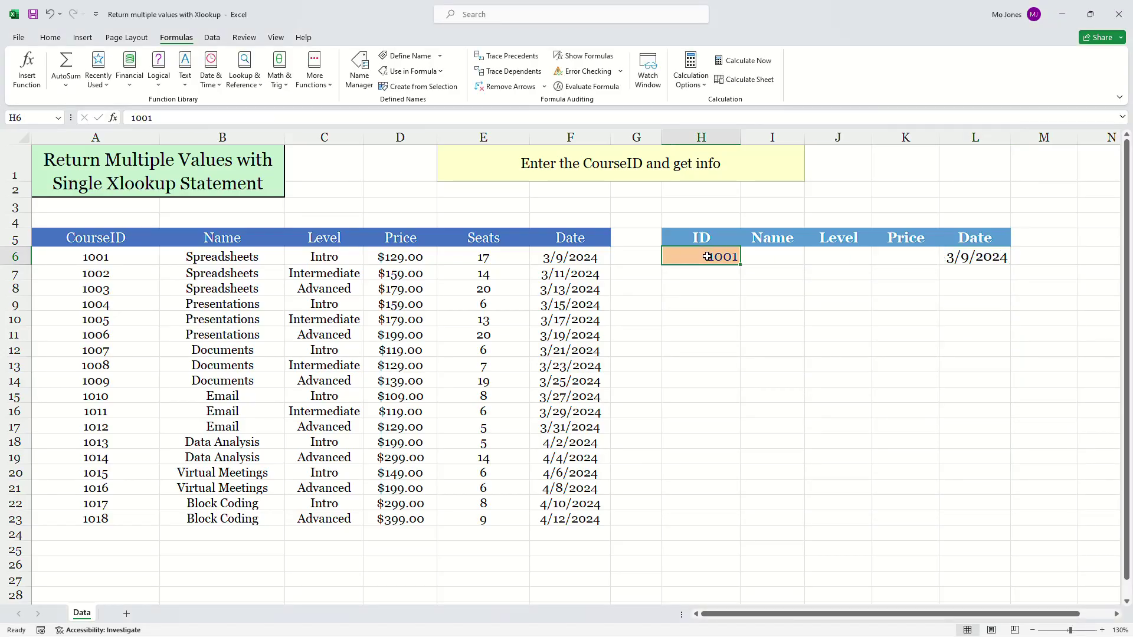
text(100)
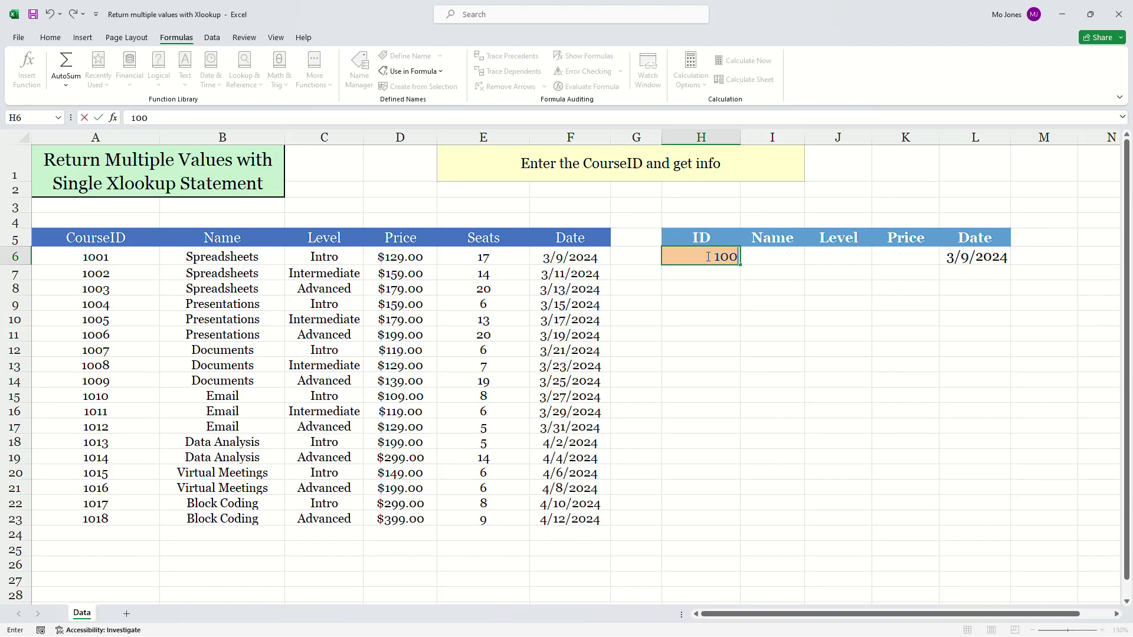
text(2)
key(Return)
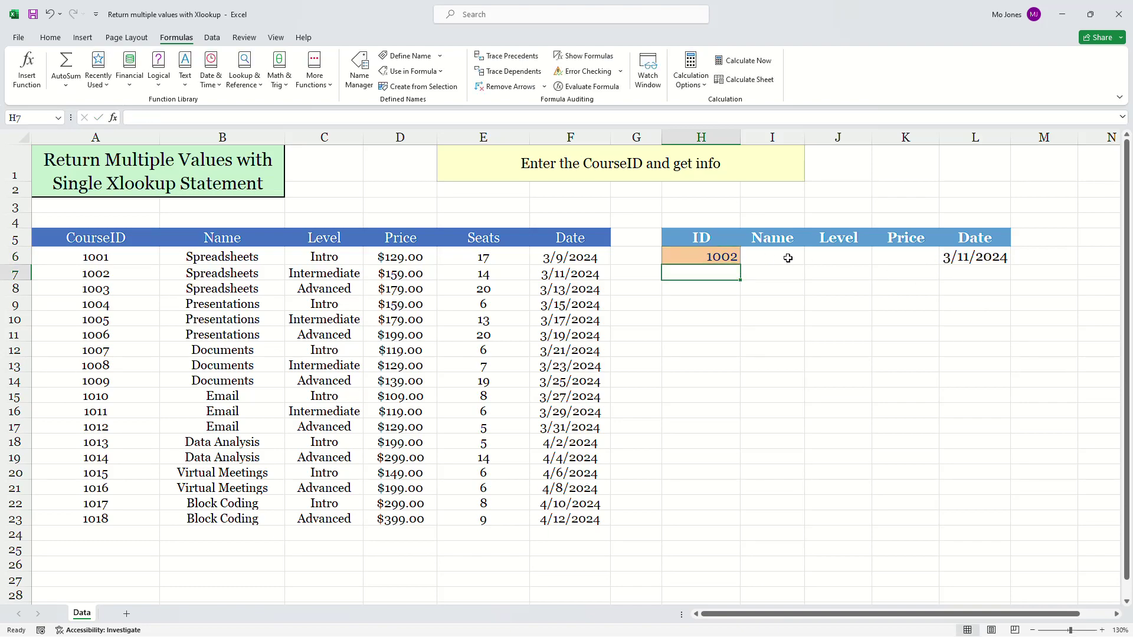
click(782, 255)
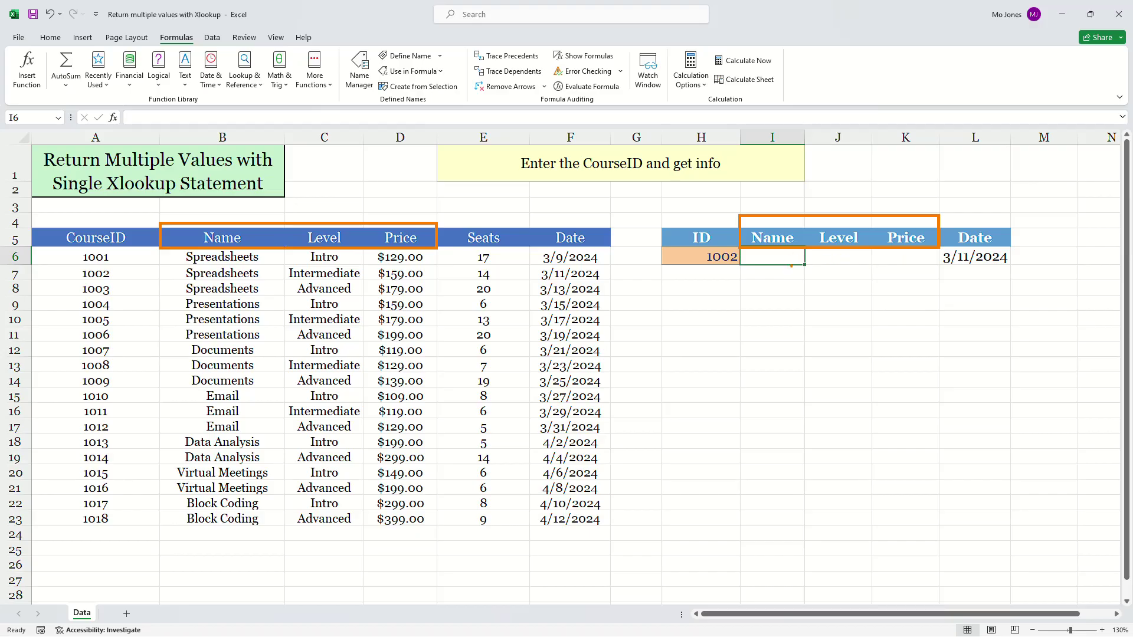
Step: Select cell I6 under the Name heading for the new formula
click(788, 301)
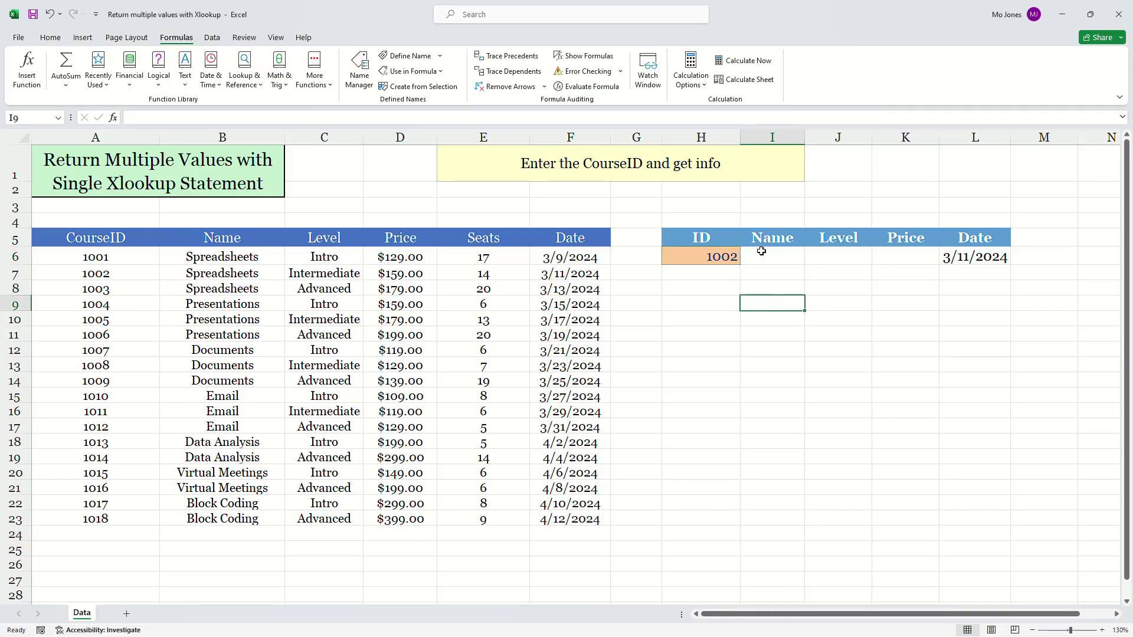
click(767, 252)
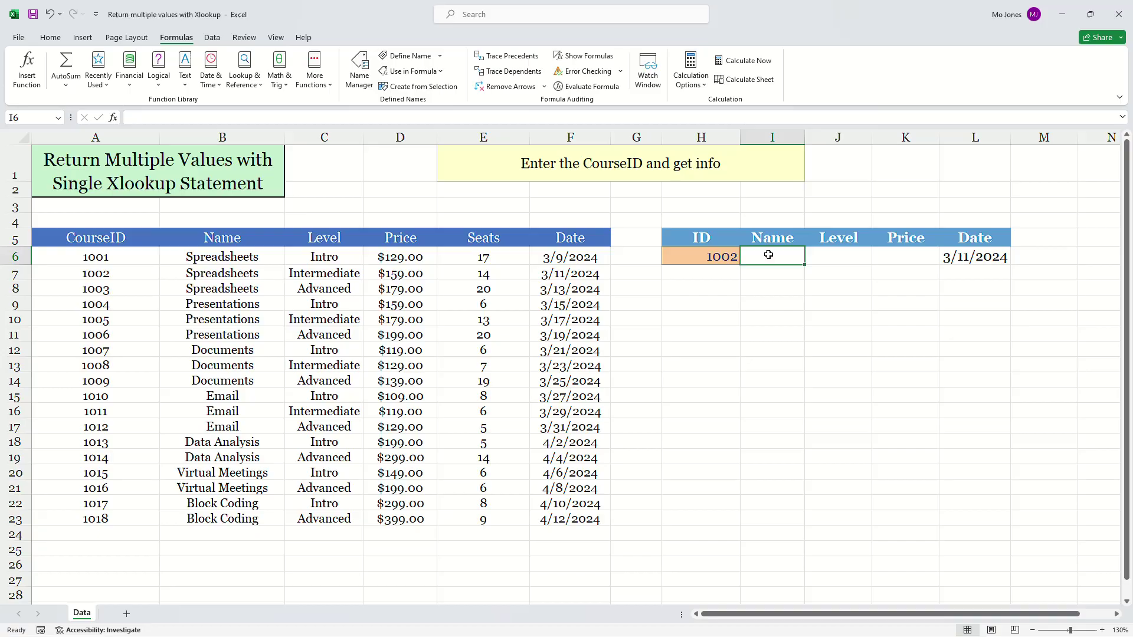
Step: Build =XLOOKUP(H6,A6:A23,B6:D23) in I6 to return Name, Level and Price together
click(28, 70)
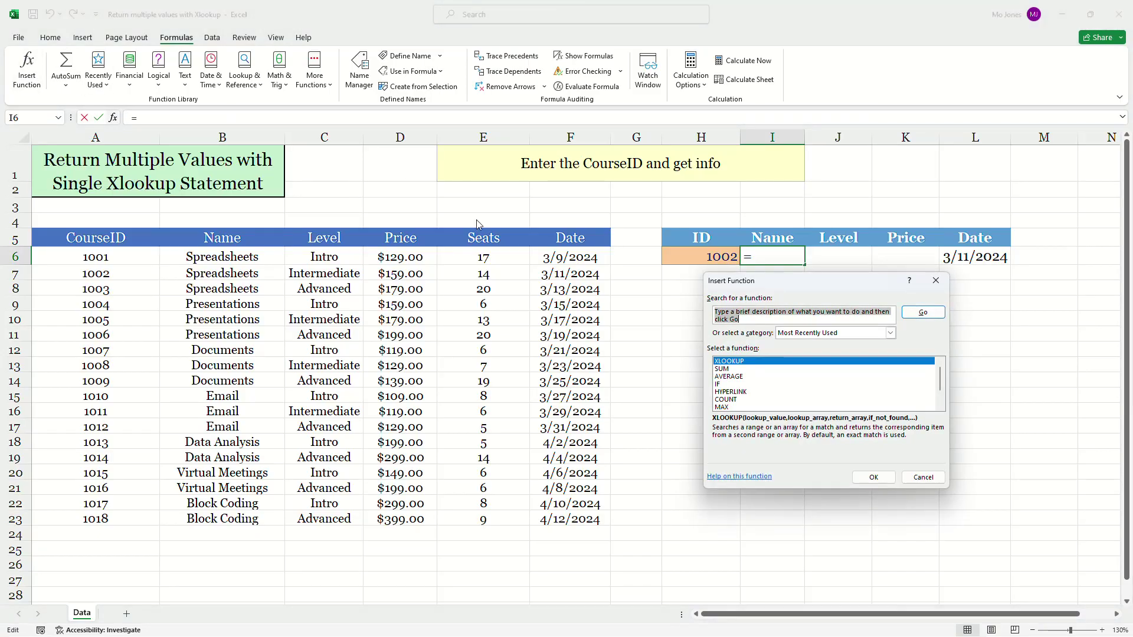
click(873, 477)
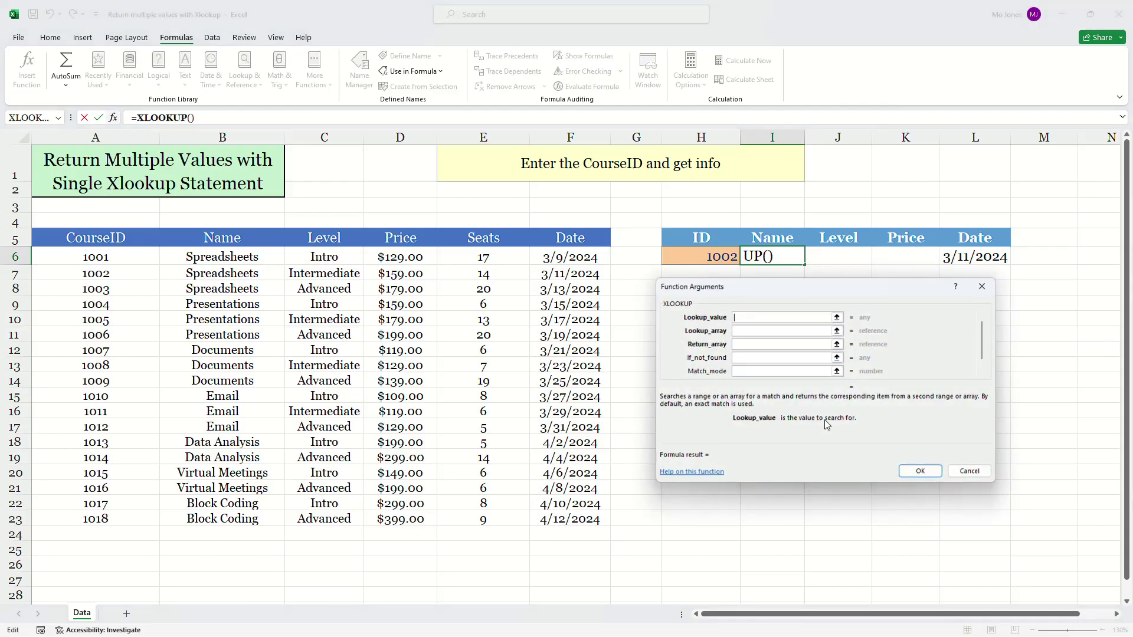
click(716, 258)
click(749, 330)
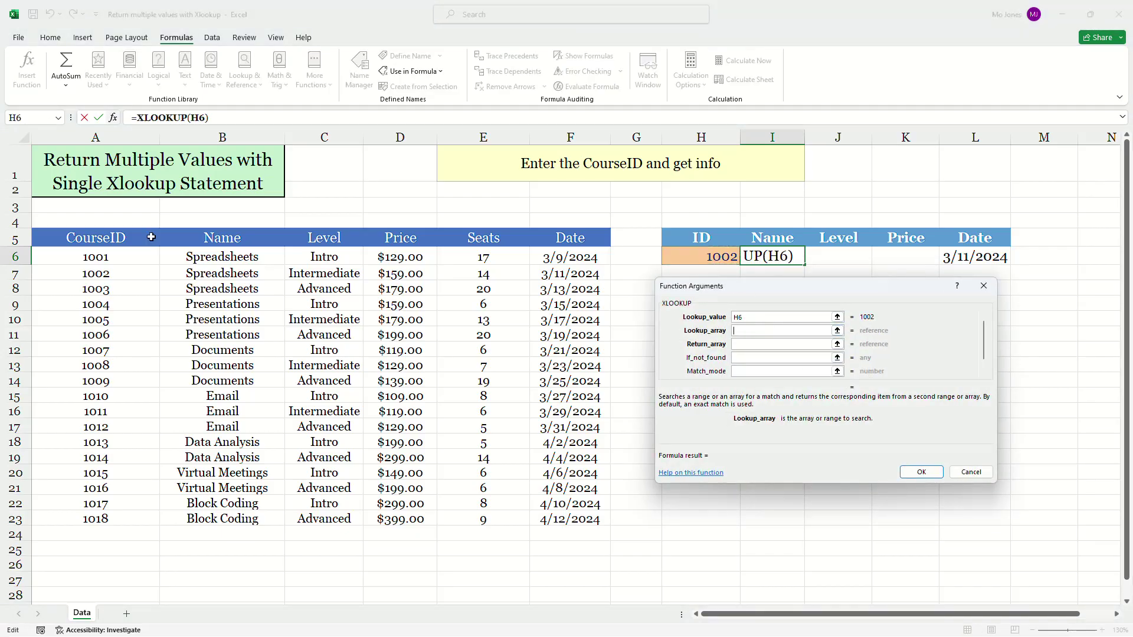
drag(128, 258, 108, 516)
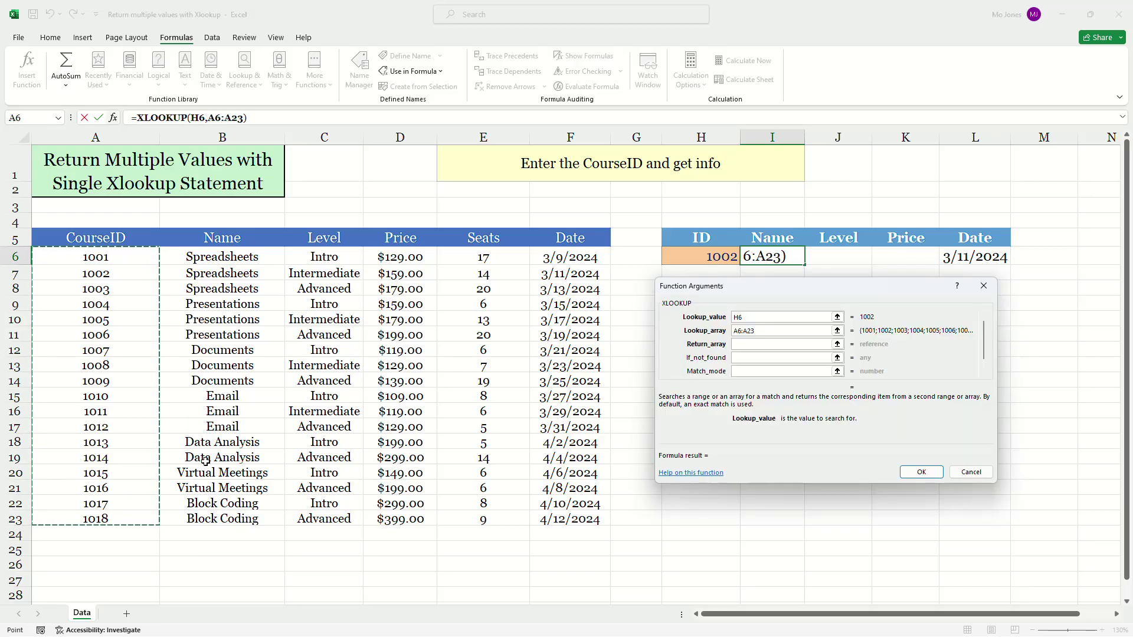
click(757, 347)
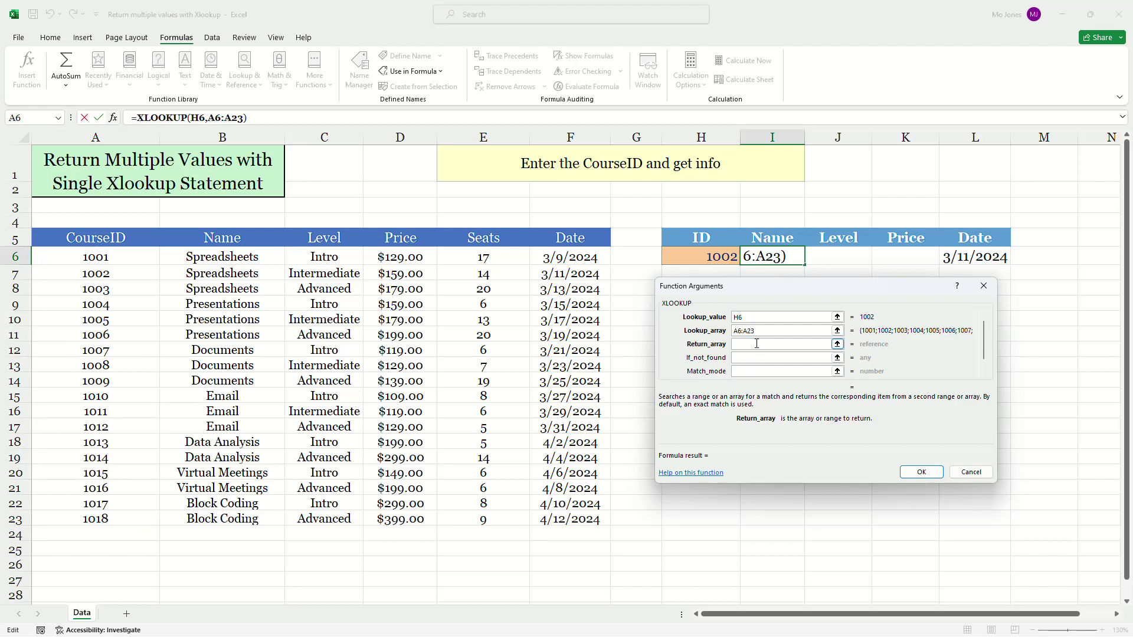
click(216, 257)
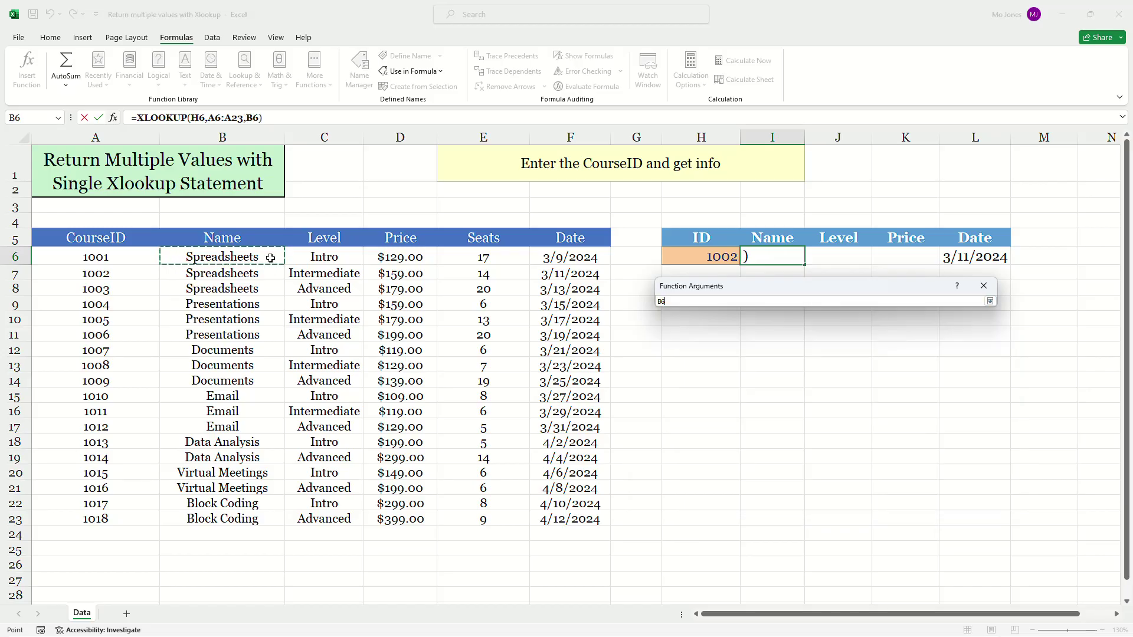
drag(271, 258, 399, 513)
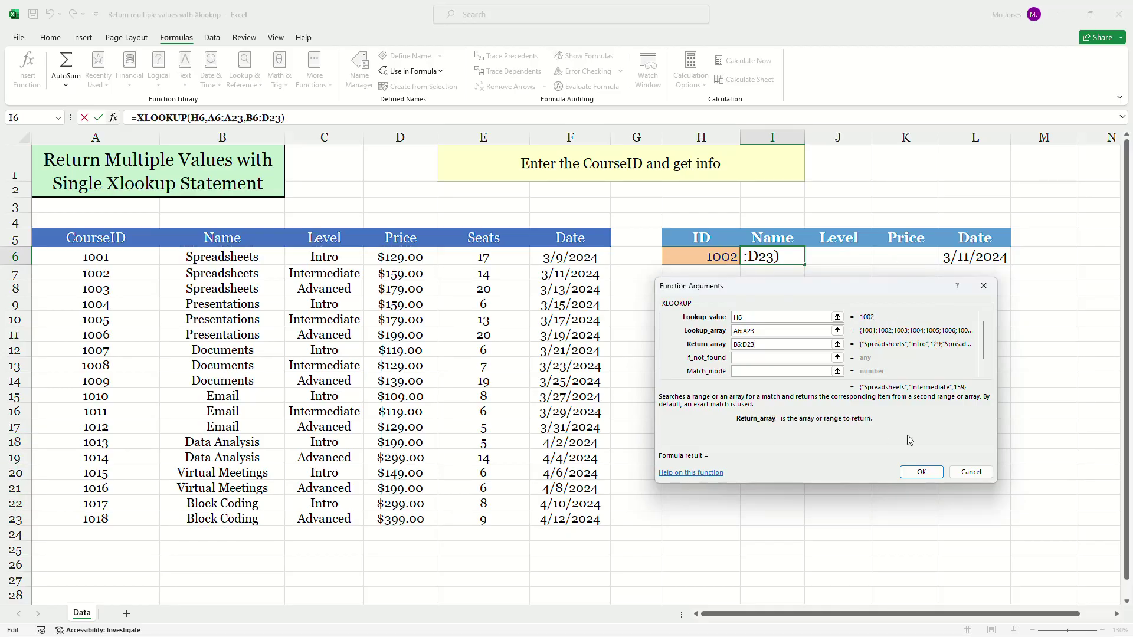
Step: Confirm the formula so I6:K6 shows Spreadsheets, Intermediate, $159.00, and autofit columns I, J, K
click(921, 472)
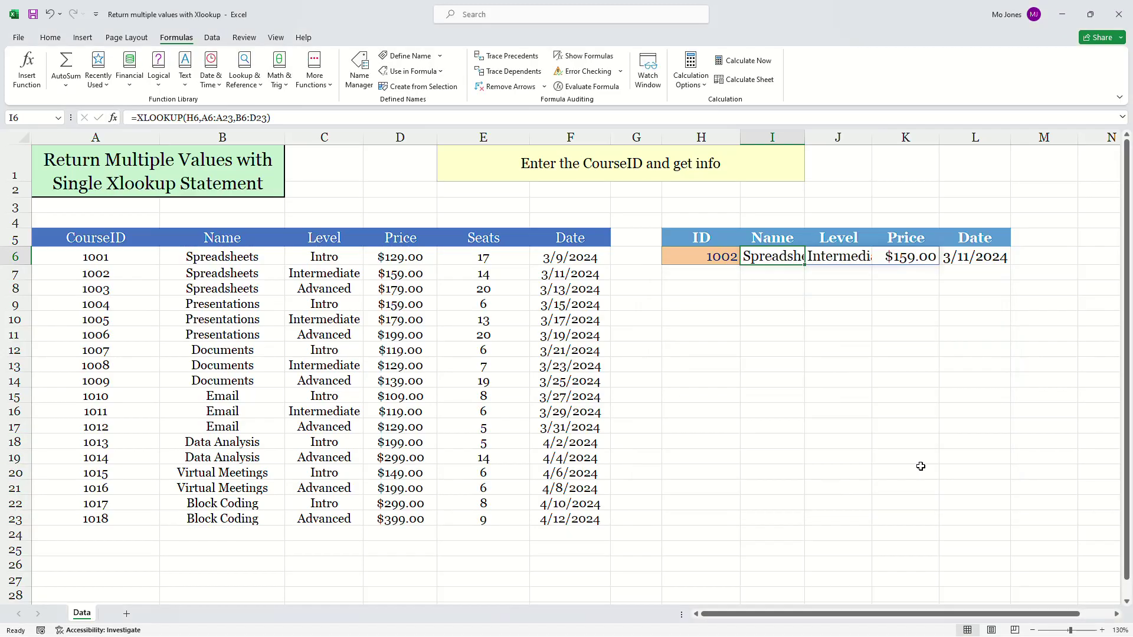
double_click(804, 137)
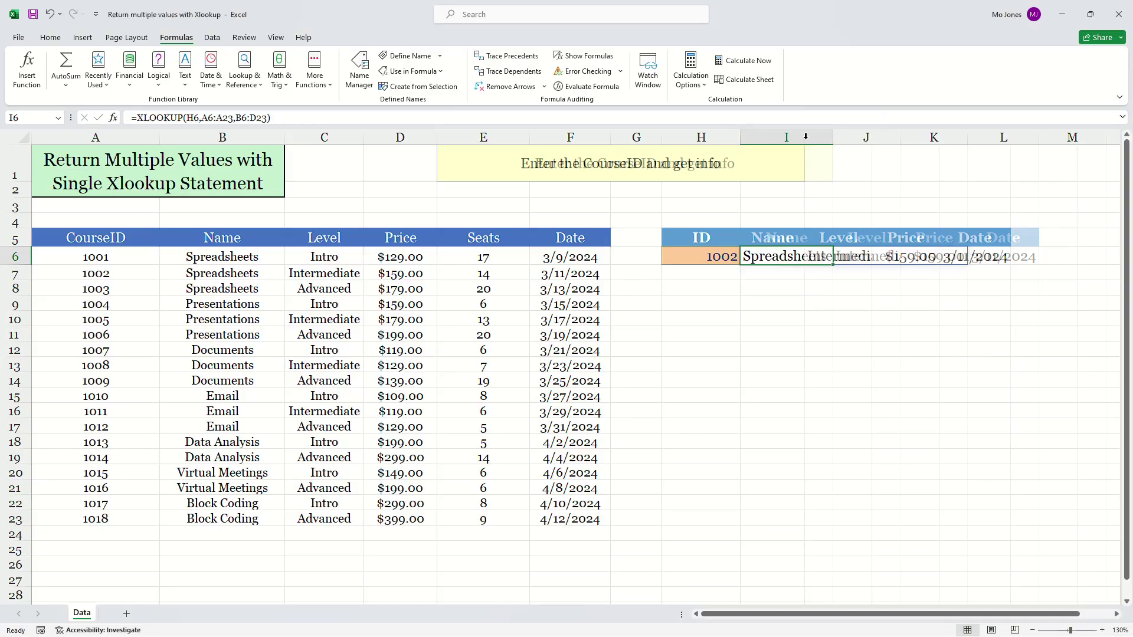
double_click(966, 137)
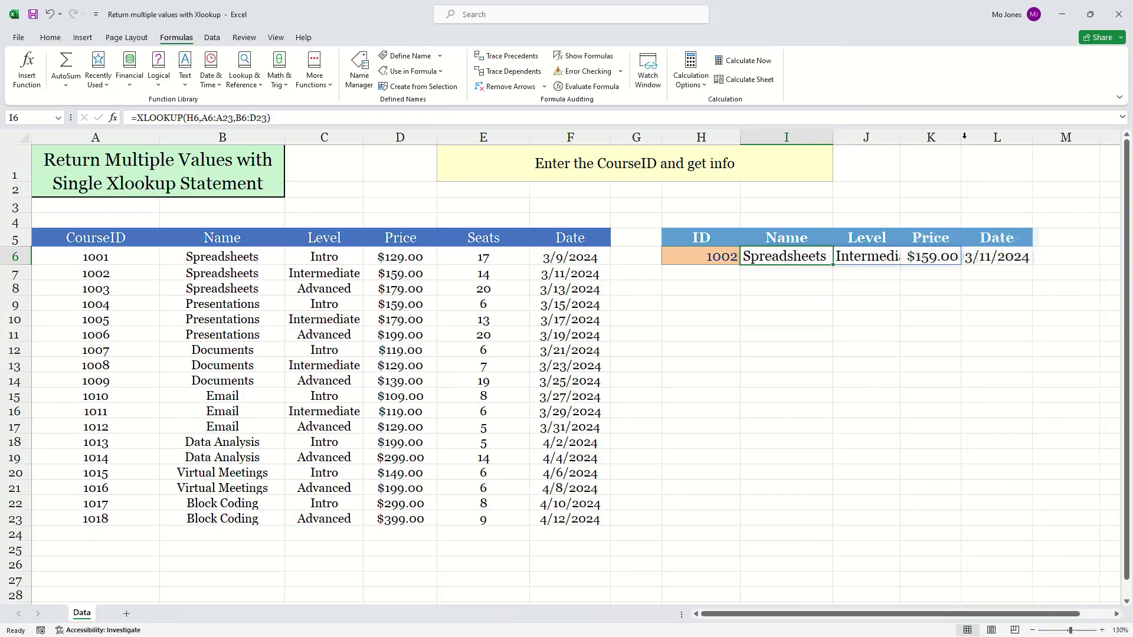
double_click(900, 137)
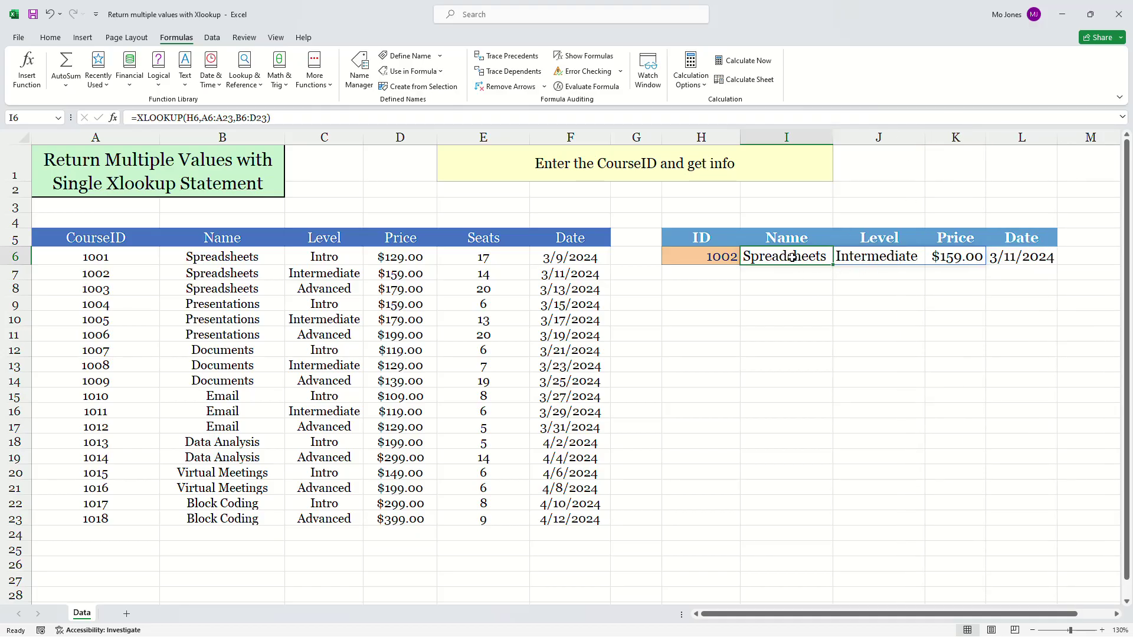
drag(784, 273, 784, 312)
drag(877, 275, 884, 328)
drag(950, 273, 951, 311)
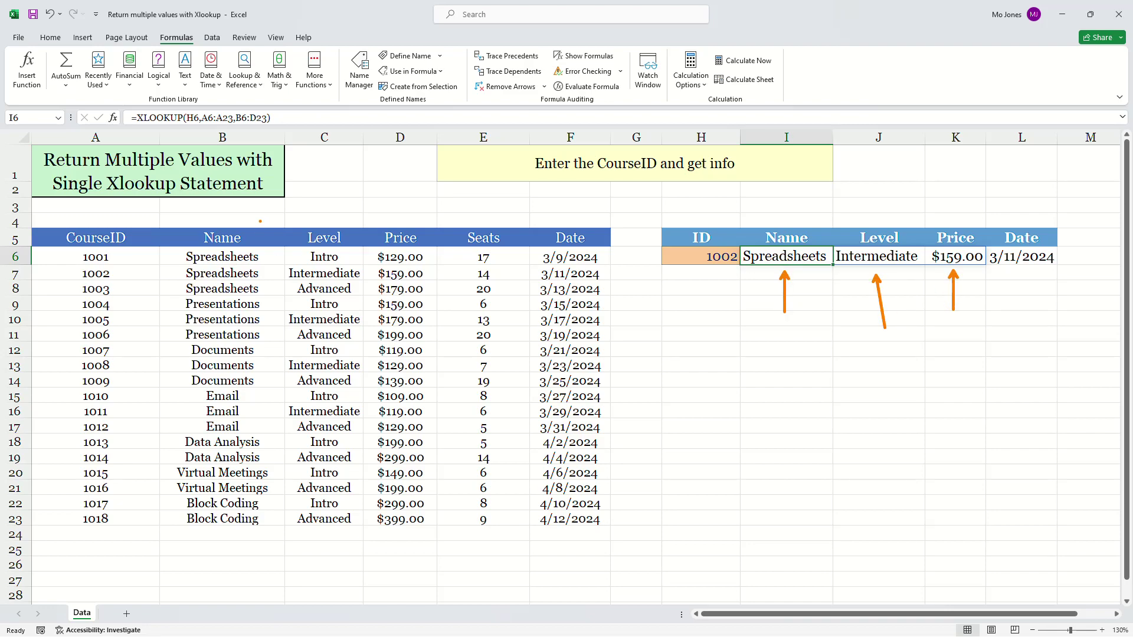
drag(243, 219, 292, 185)
mouse_move(329, 218)
mouse_down()
mouse_move(381, 185)
mouse_move(413, 207)
mouse_move(448, 186)
mouse_up()
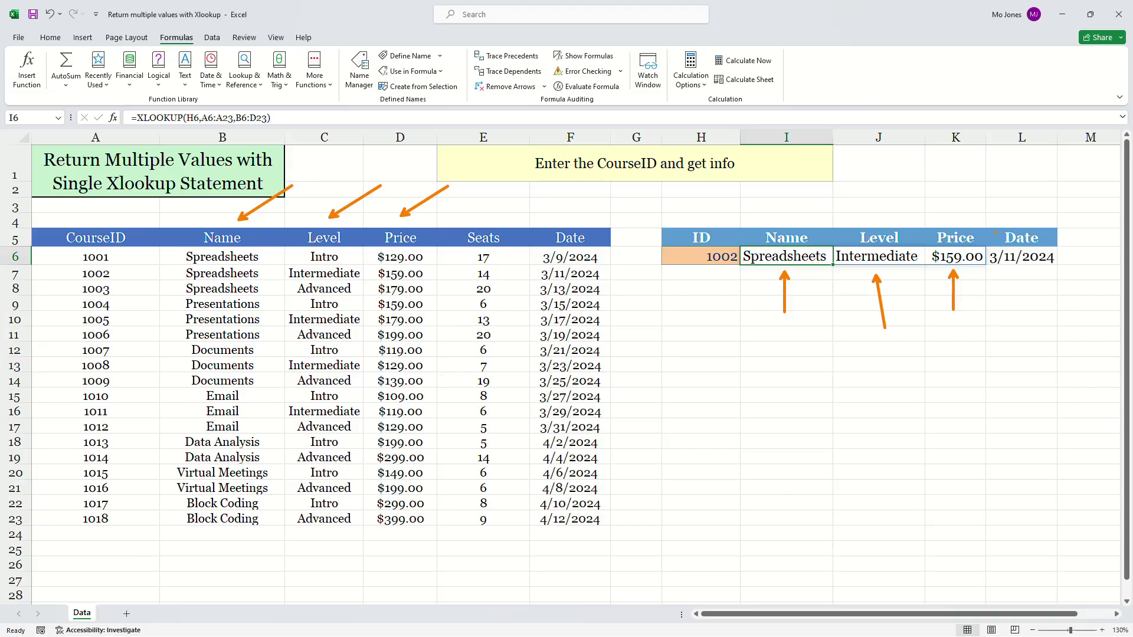
mouse_move(987, 226)
mouse_down()
mouse_move(1061, 271)
mouse_move(829, 190)
mouse_move(624, 203)
mouse_move(591, 220)
mouse_move(613, 249)
mouse_up()
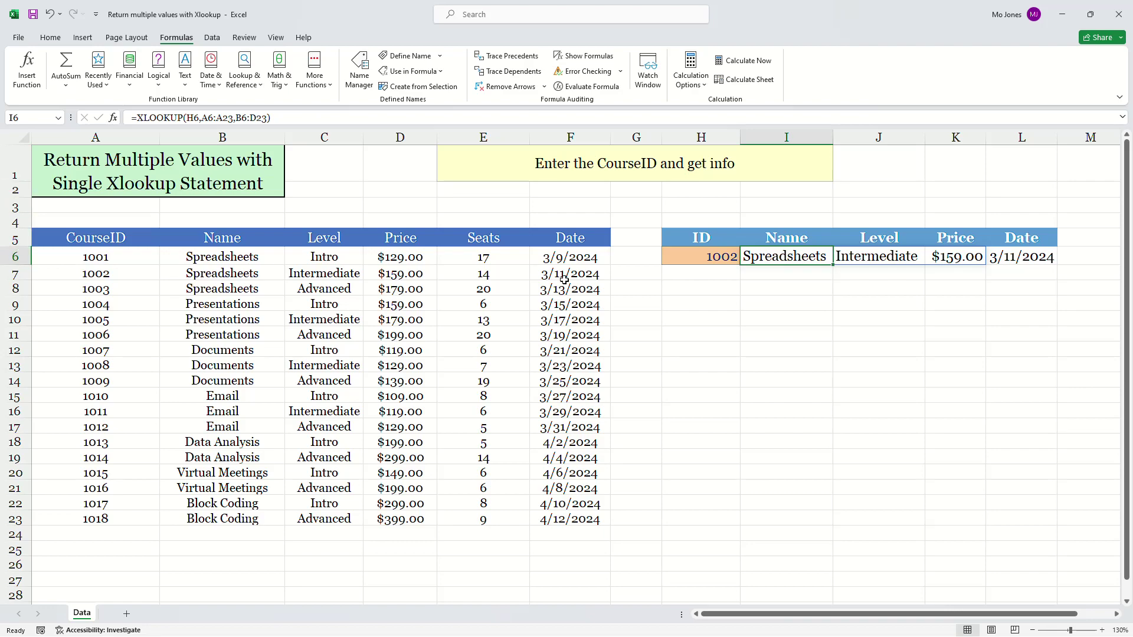
click(752, 304)
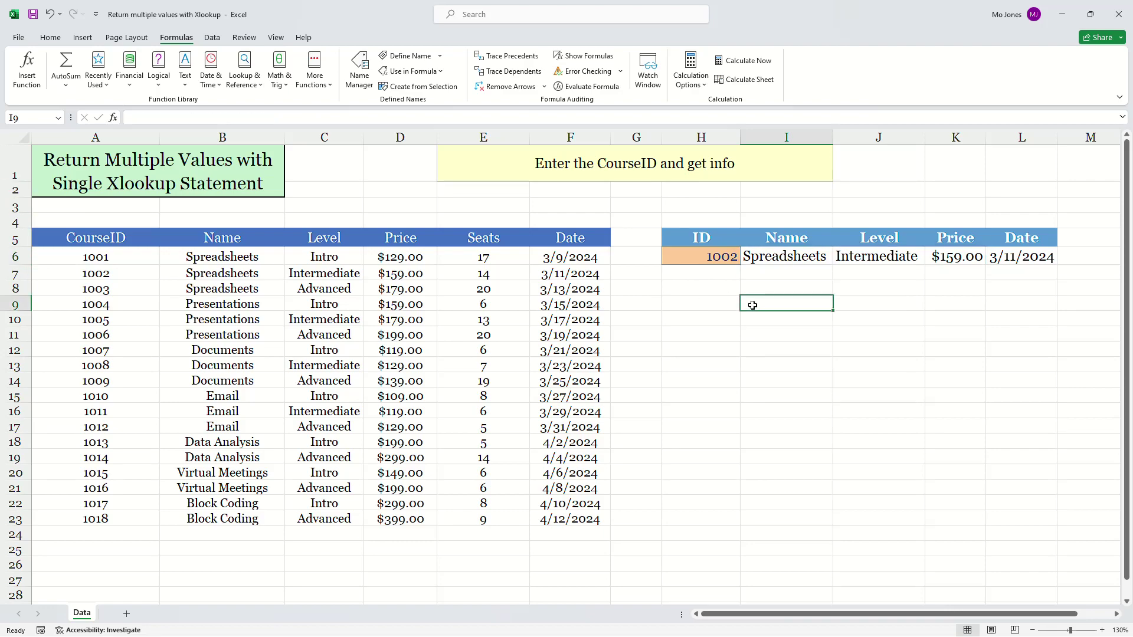